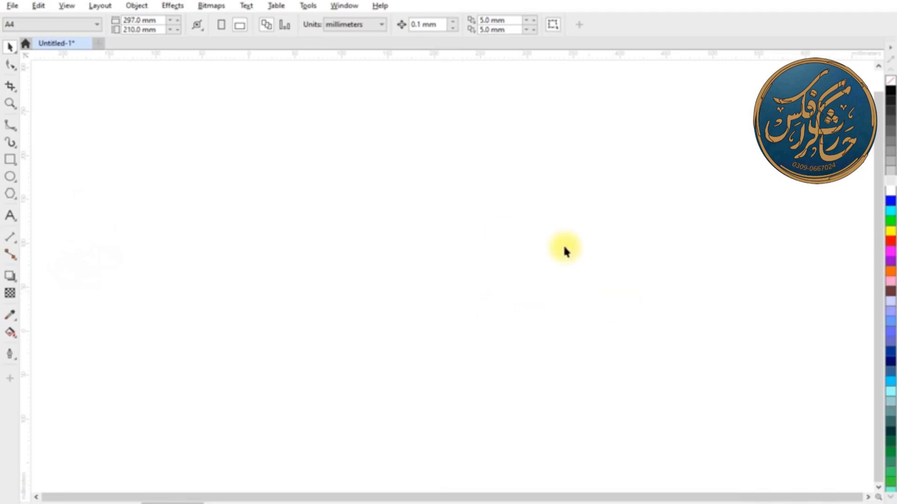
Step: Import the images 3 and poster from the Packing folder, placing them side by side about 282 mm and 307 mm wide
right_click(312, 192)
click(371, 249)
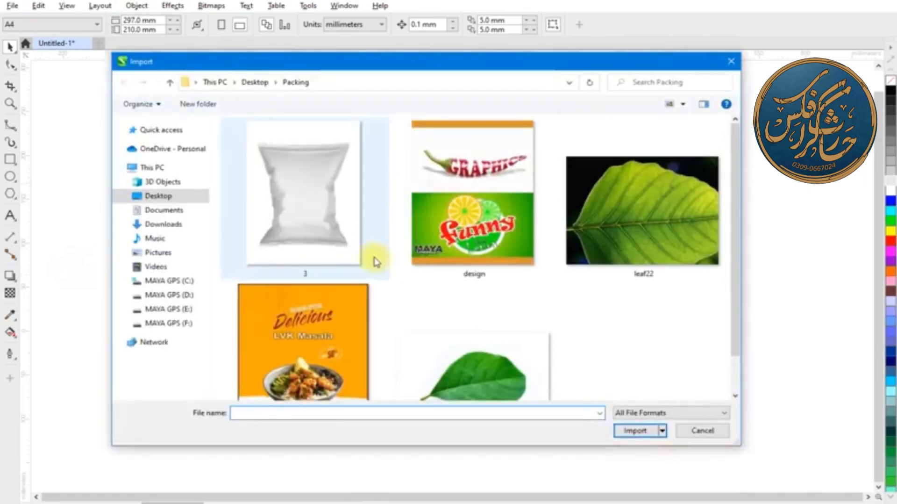
click(339, 195)
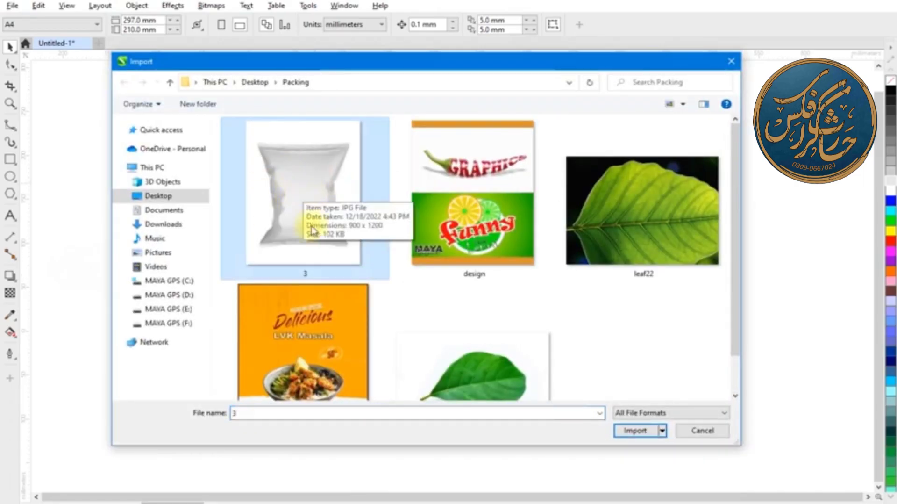
ctrl+click(322, 312)
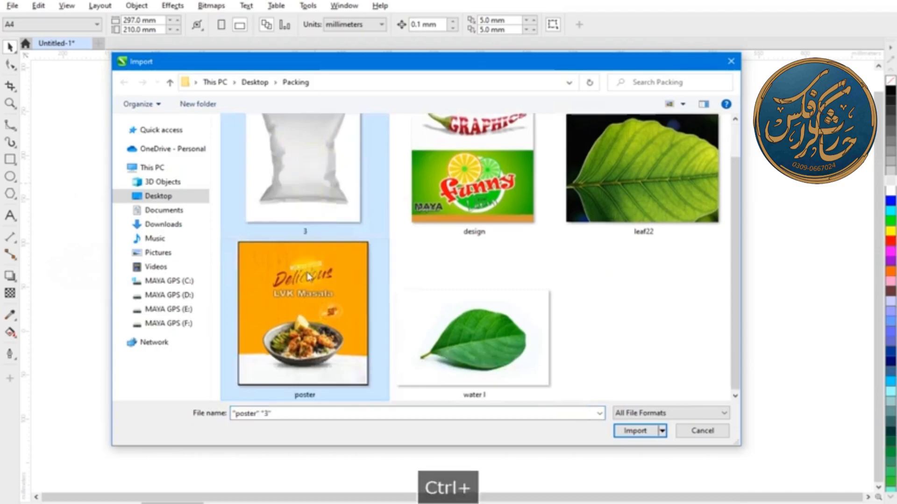
click(629, 429)
drag(137, 94, 417, 424)
drag(486, 96, 777, 410)
Step: Space the poster and pouch images apart and bring the pouch image to the front
drag(531, 239, 569, 240)
drag(287, 200, 326, 186)
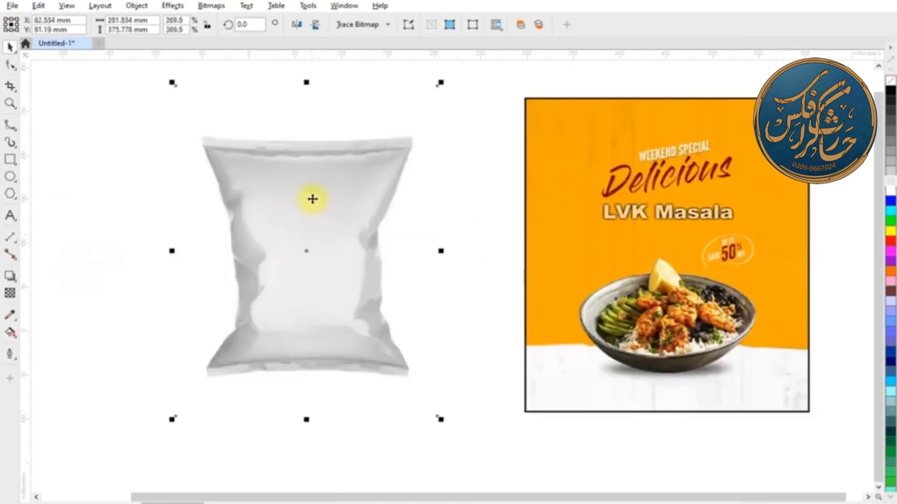
drag(331, 302, 292, 227)
key(shift+Prior)
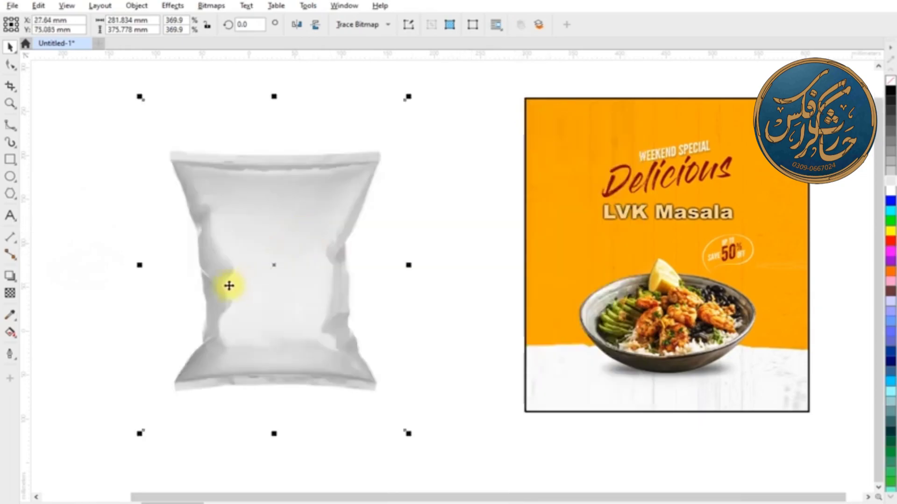
Step: Start a B-Spline outline on the pouch's upper-left side and trace it around the corner along the top edge
scroll(176, 168, up, 4)
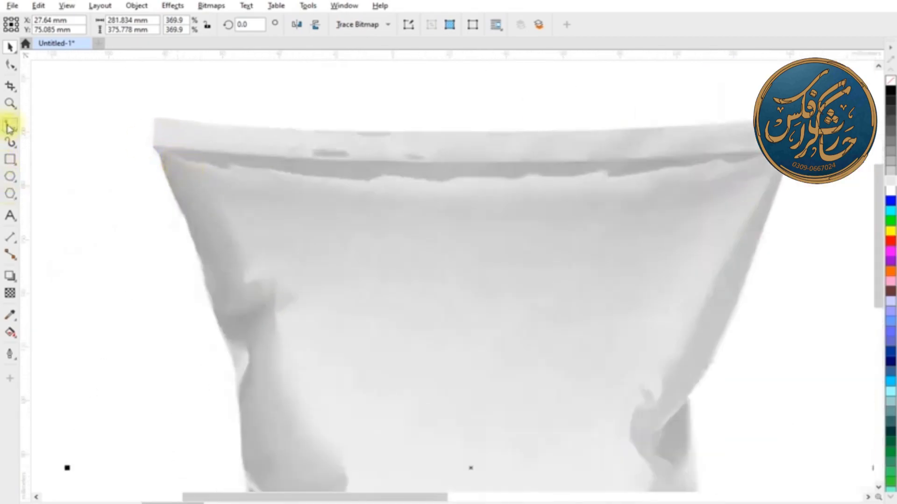
click(10, 124)
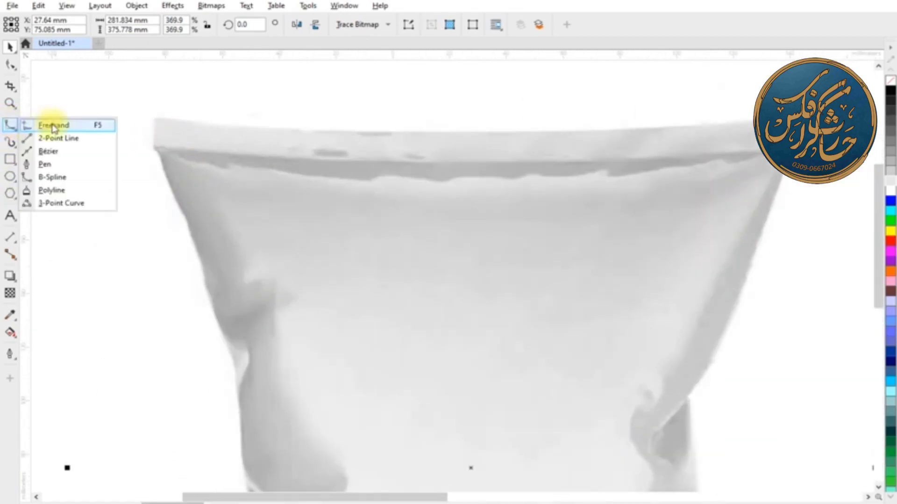
click(71, 177)
click(178, 203)
click(155, 143)
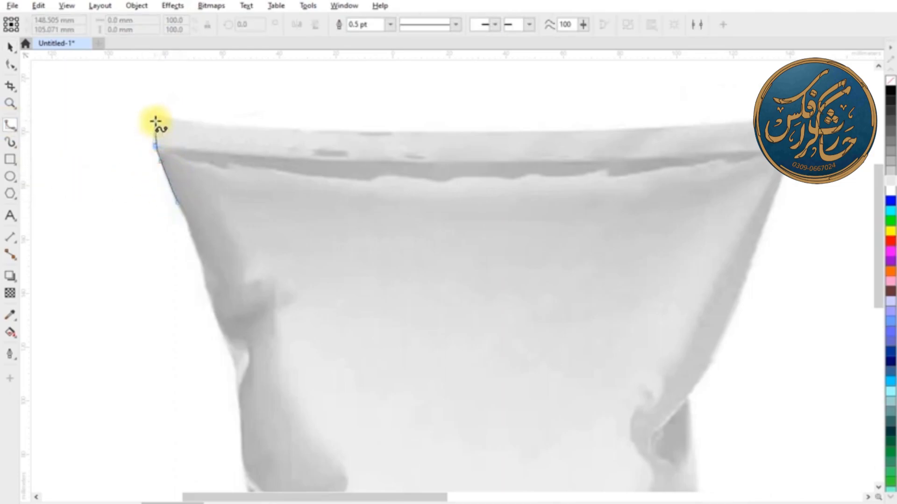
click(157, 118)
click(207, 122)
click(299, 130)
click(395, 134)
click(501, 133)
click(584, 132)
click(668, 126)
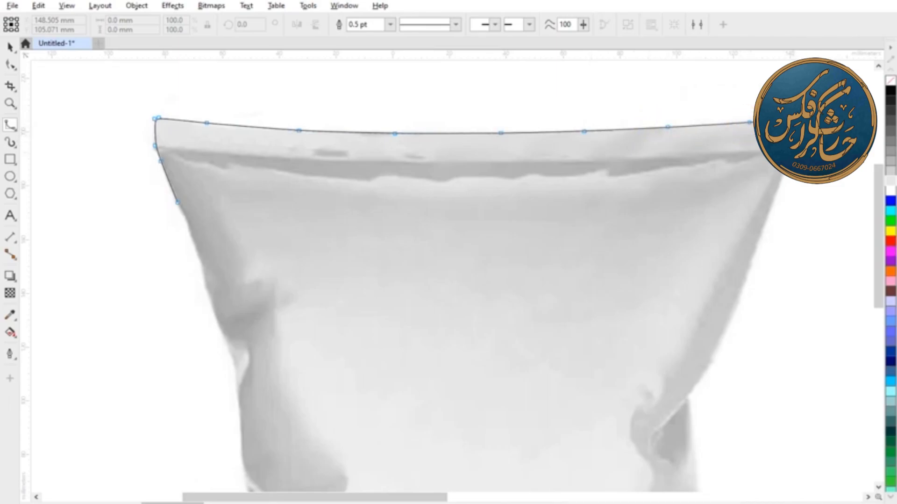
Step: Continue the B-Spline down the pouch's right side, along the bottom and up the left side to close the outline
click(771, 204)
click(743, 284)
click(706, 366)
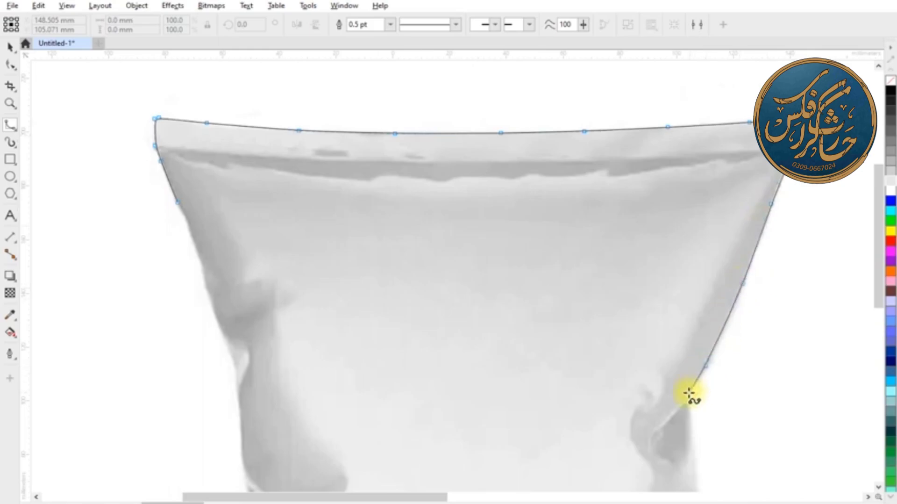
click(690, 409)
click(692, 459)
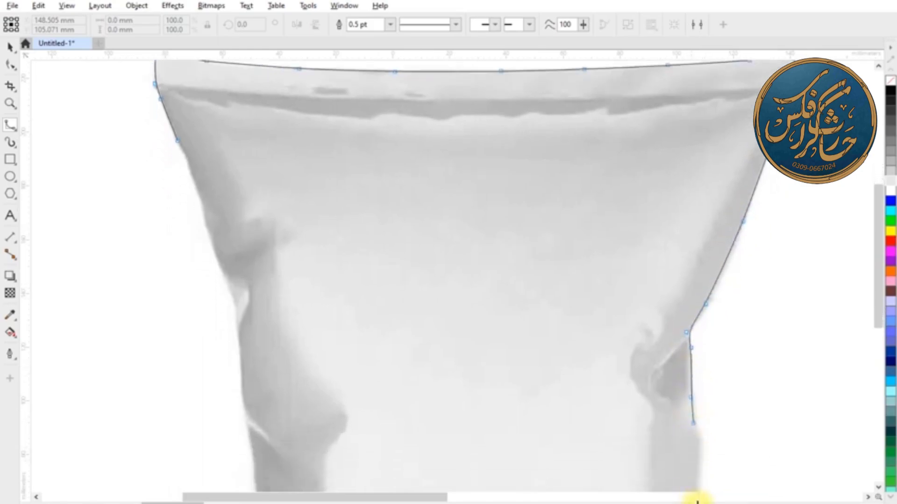
click(700, 257)
double_click(694, 305)
scroll(232, 281, up, 3)
click(204, 208)
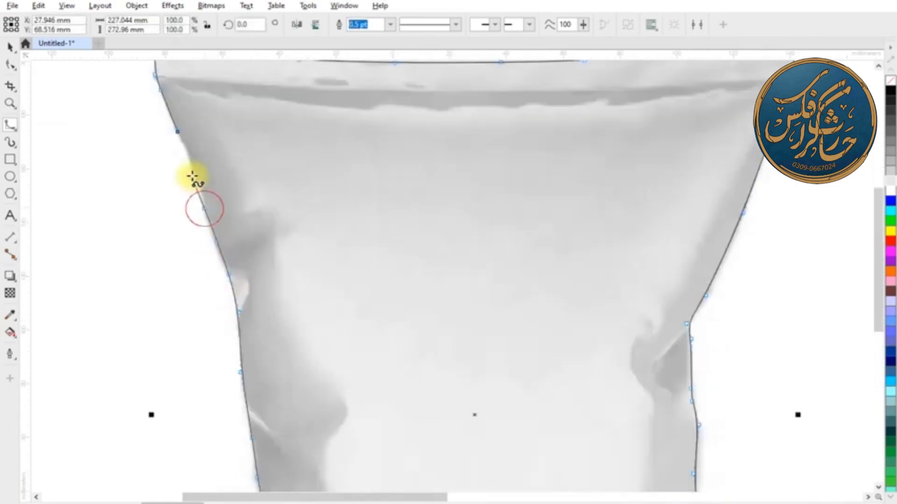
Step: Move the traced outline off the pouch with the Pick tool and undo the move
scroll(185, 160, down, 1)
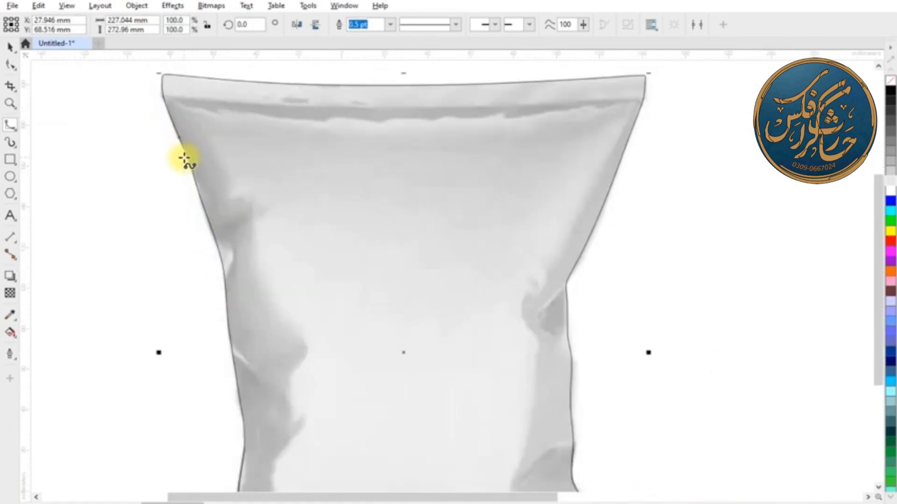
scroll(185, 160, down, 3)
click(10, 47)
drag(352, 190, 222, 234)
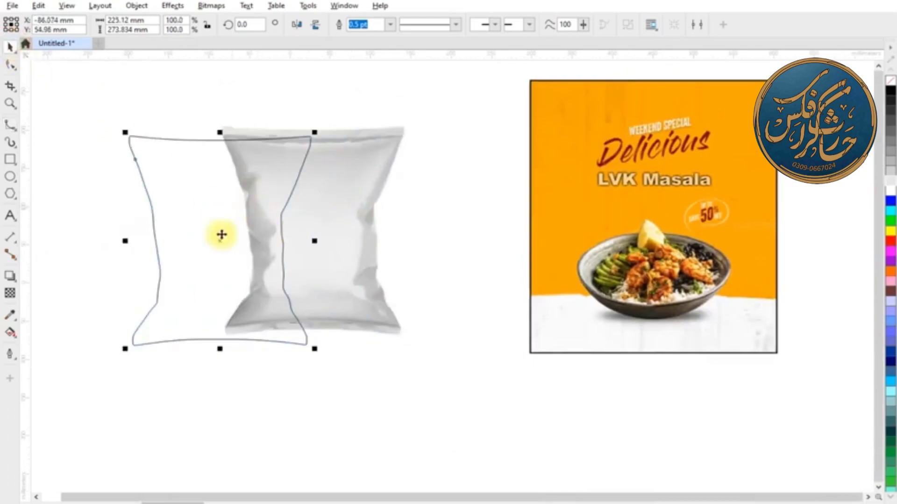
key(ctrl+z)
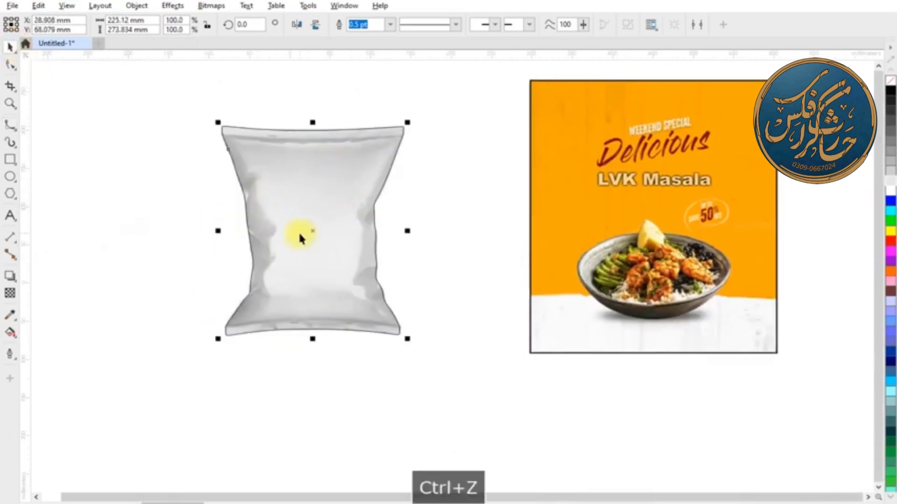
Step: Place the pouch image inside the traced outline as a PowerClip and shift the clipped pouch slightly down and right
click(225, 199)
drag(215, 184, 235, 212)
key(ctrl+z)
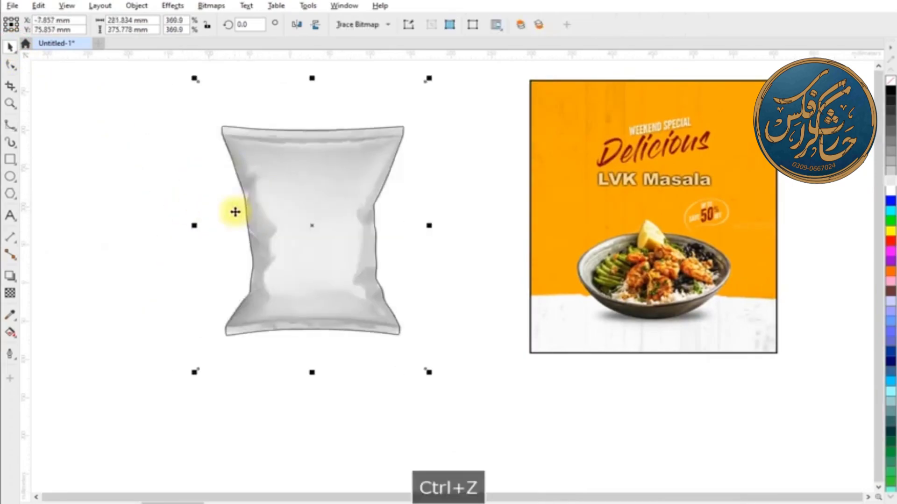
click(136, 7)
mouse_move(197, 54)
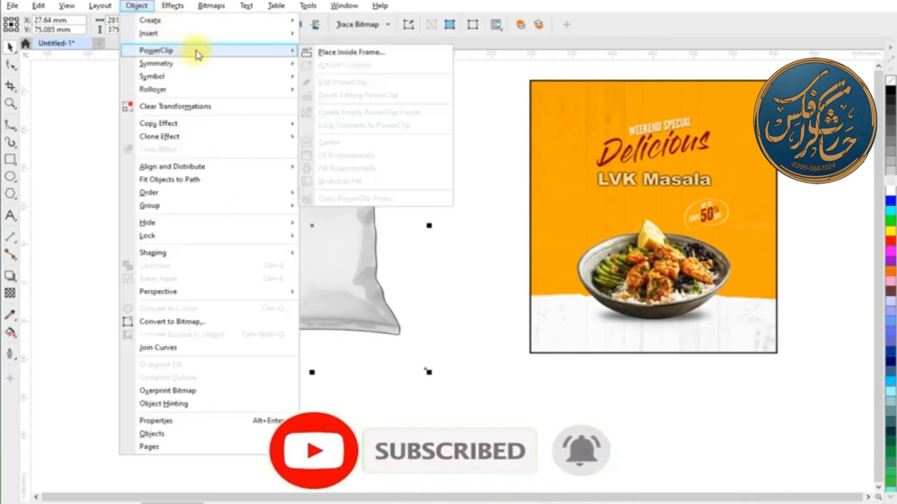
click(364, 53)
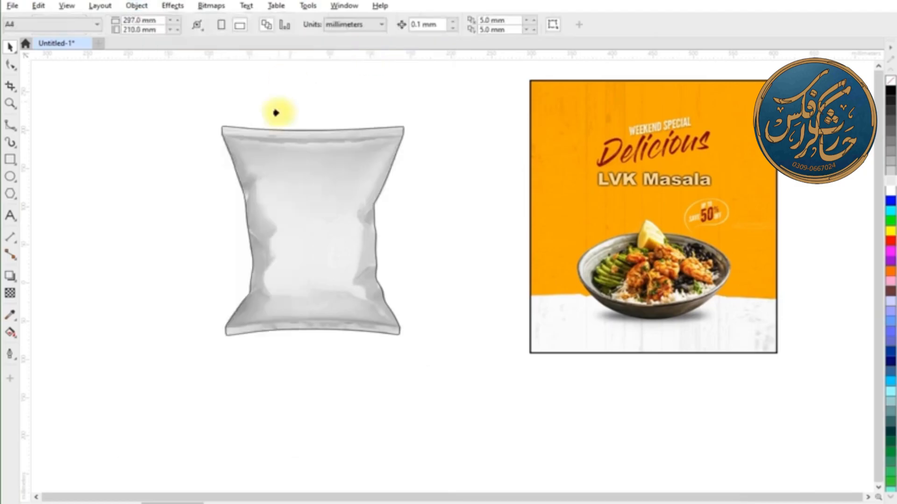
click(291, 183)
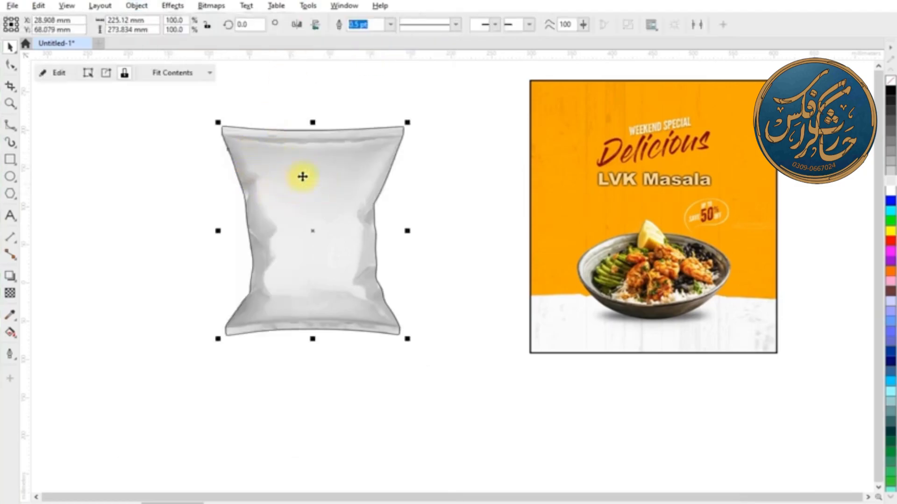
click(293, 106)
drag(331, 150, 288, 200)
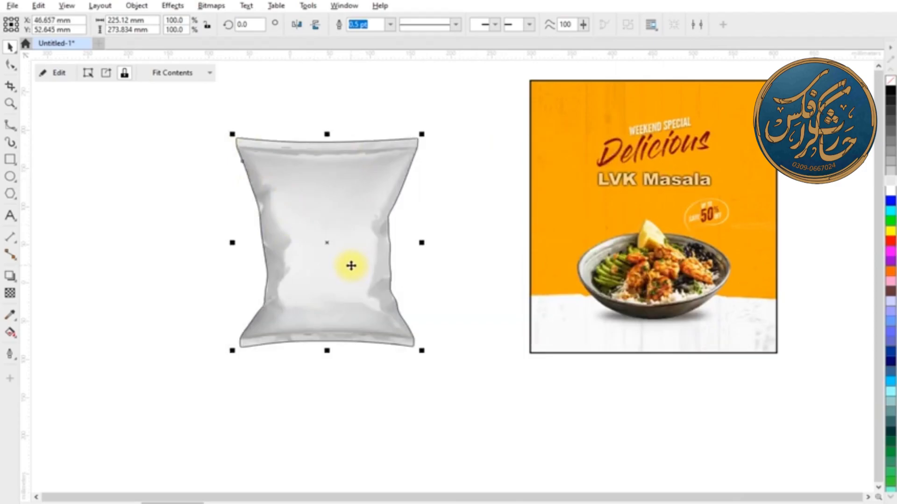
Step: PowerClip the poster image inside the pouch shape
click(577, 133)
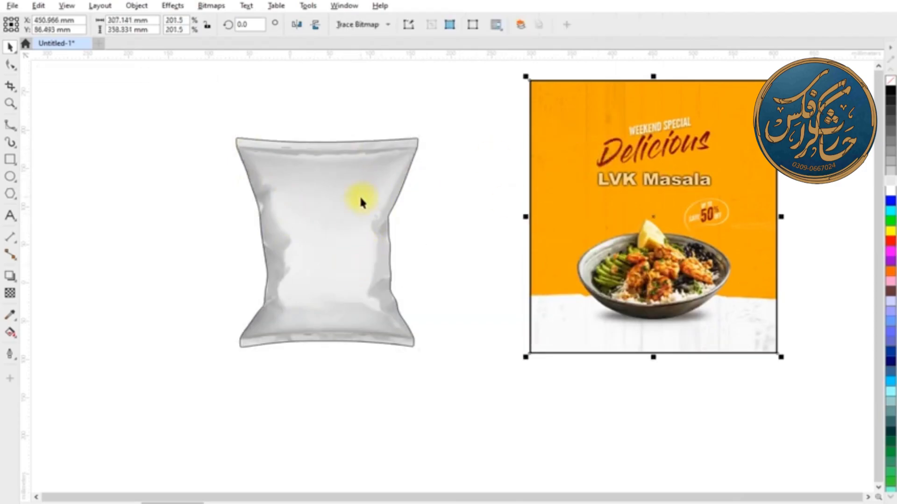
drag(564, 156, 328, 203)
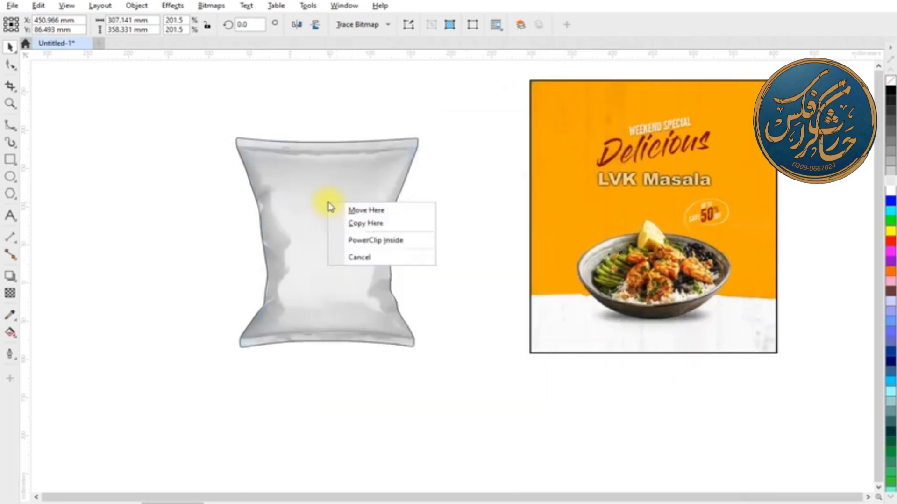
click(395, 240)
Step: Edit the PowerClip contents, centre the poster over the pouch outline, resize it to about 235 x 284 mm and finish editing
scroll(280, 194, up, 2)
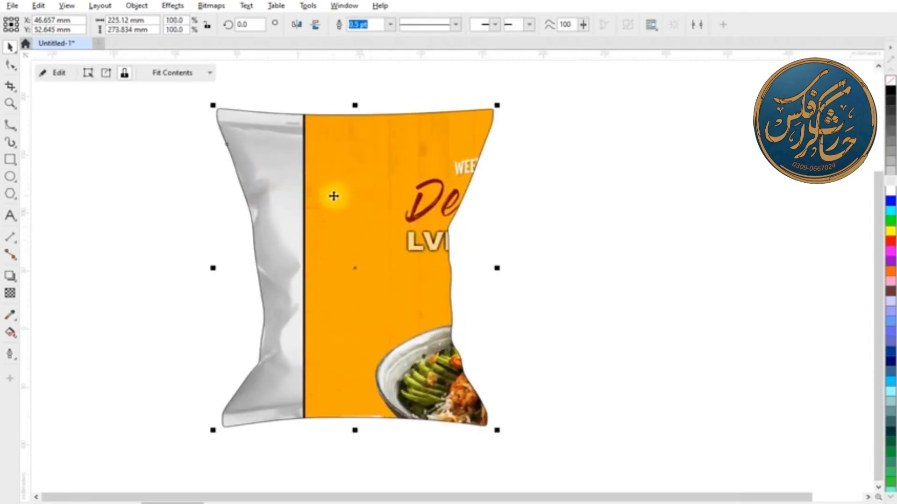
ctrl+click(343, 211)
scroll(316, 133, down, 2)
drag(501, 202, 448, 206)
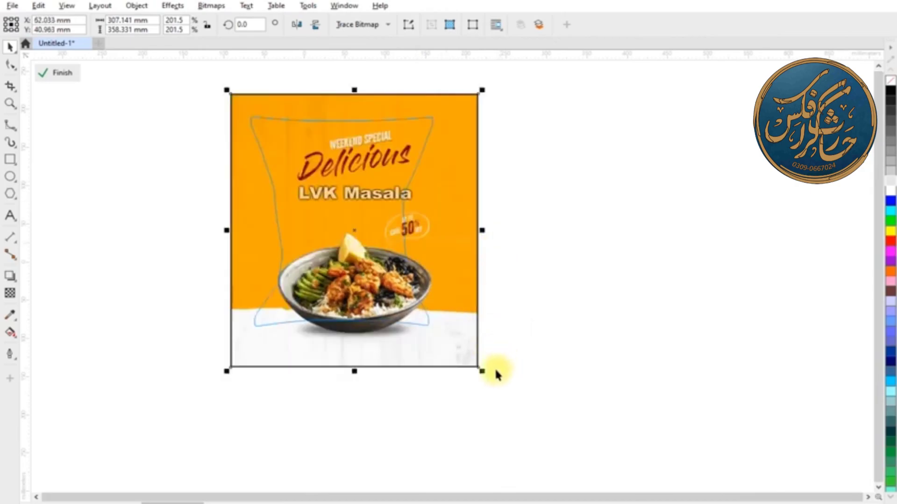
drag(485, 374, 463, 360)
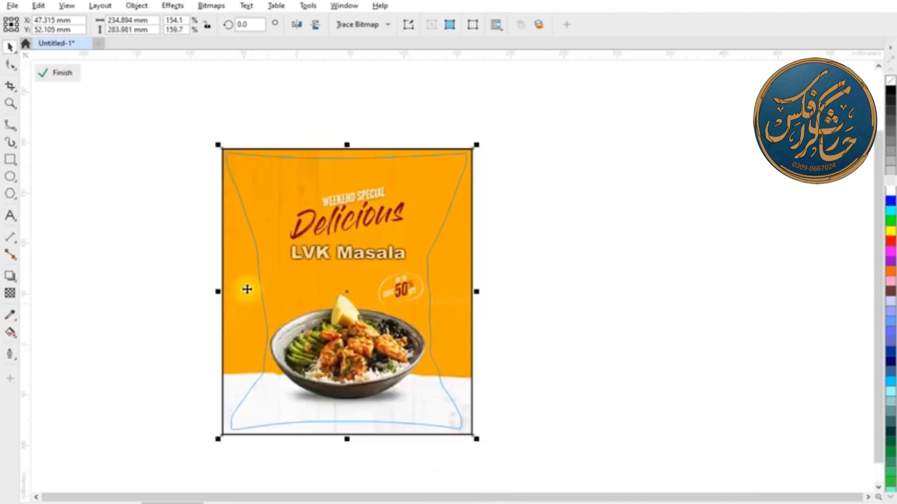
ctrl+click(523, 242)
Step: Reopen the pouch's PowerClip contents and apply a uniform transparency to the poster
scroll(274, 287, up, 2)
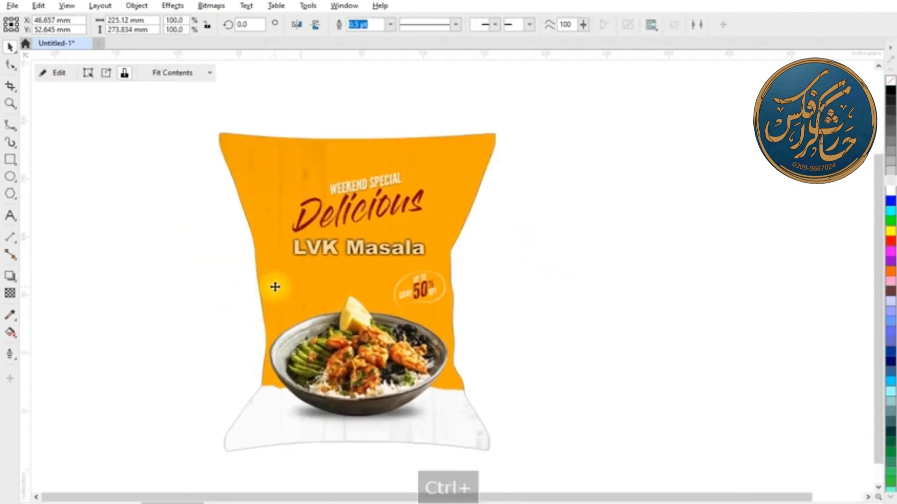
scroll(330, 134, down, 2)
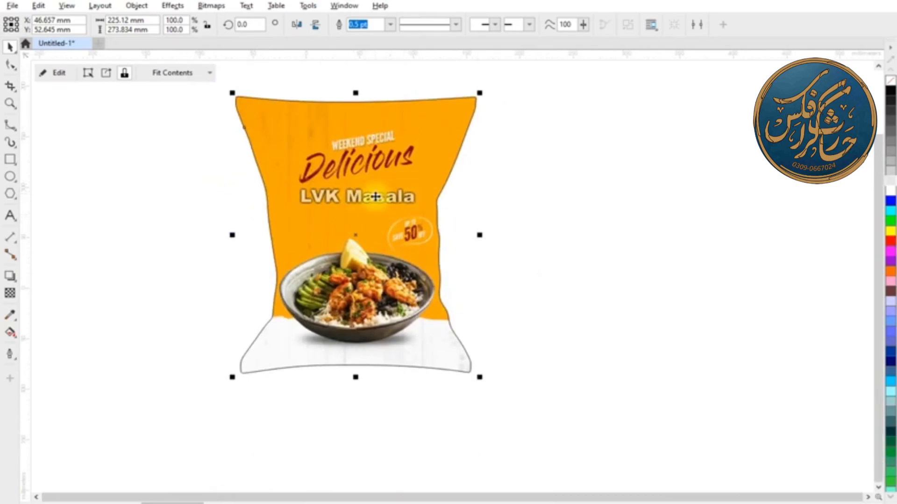
ctrl+click(377, 195)
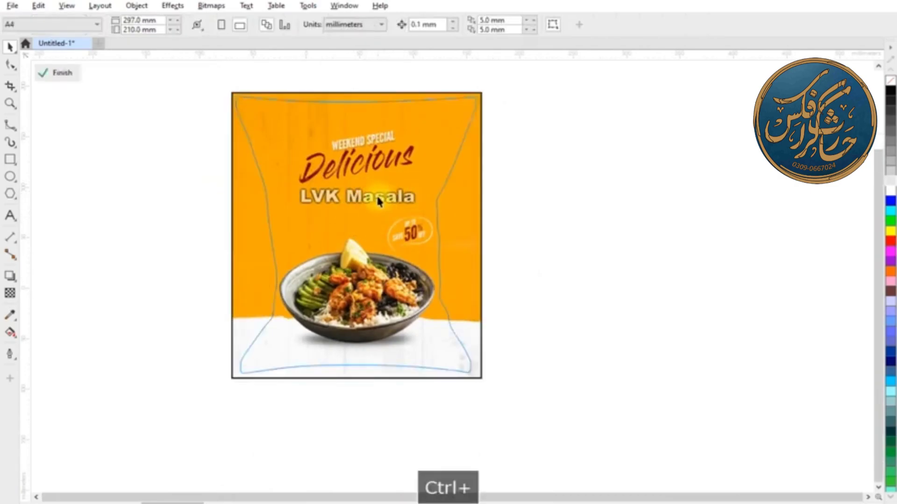
click(461, 203)
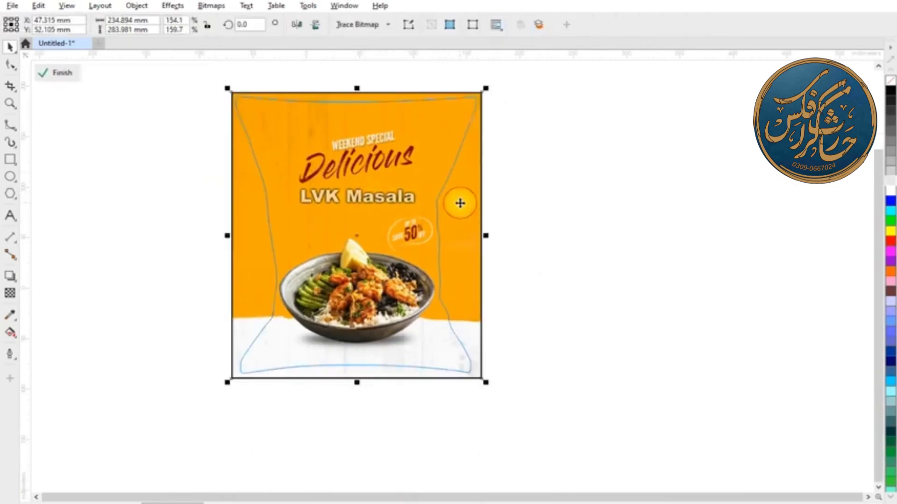
click(6, 297)
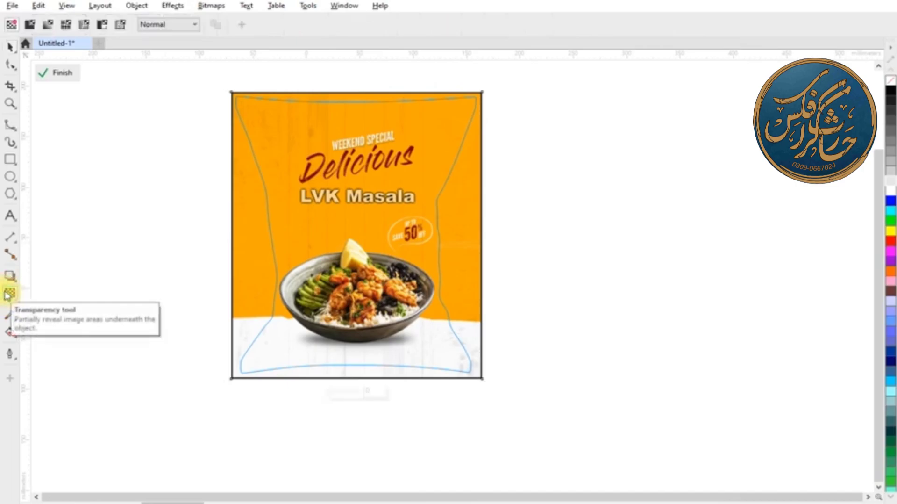
click(30, 26)
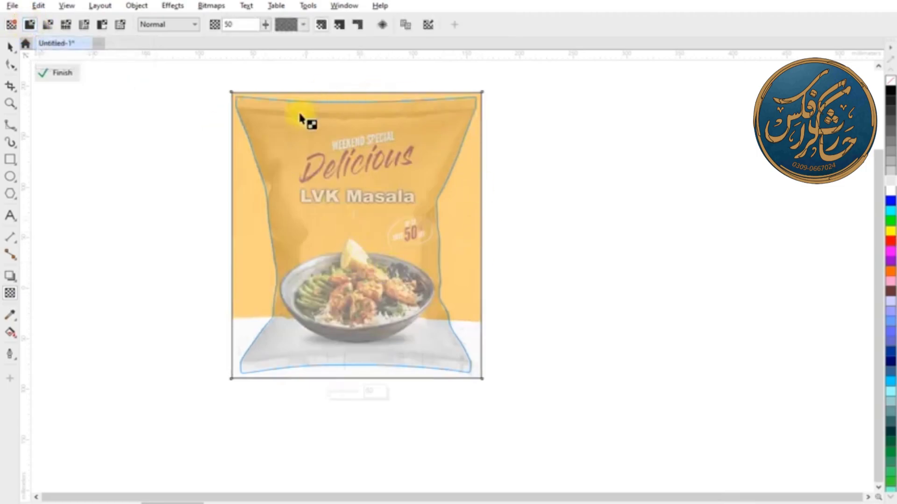
Step: Set the poster's transparency to 0 and its merge mode to Multiply
double_click(236, 25)
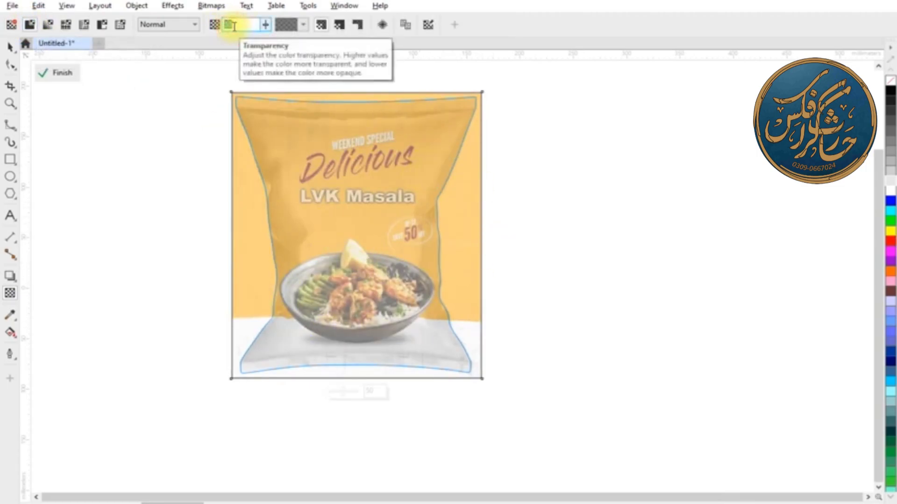
text(0)
key(Return)
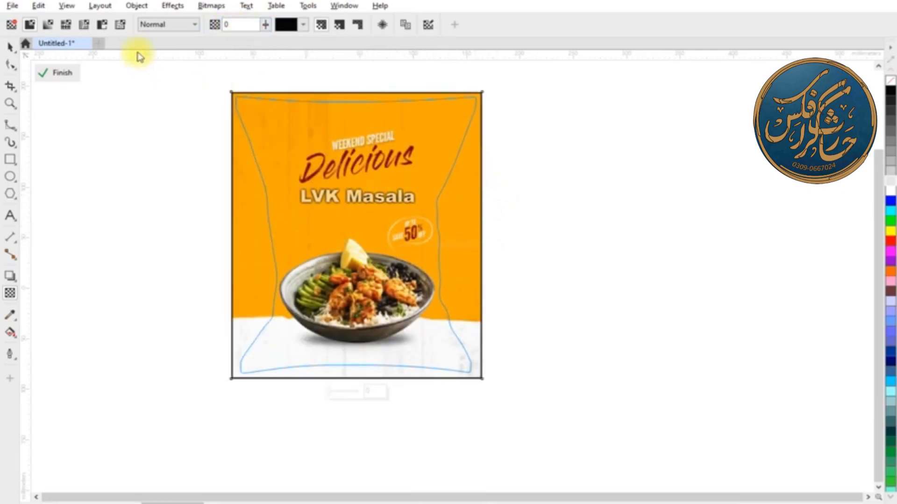
click(176, 26)
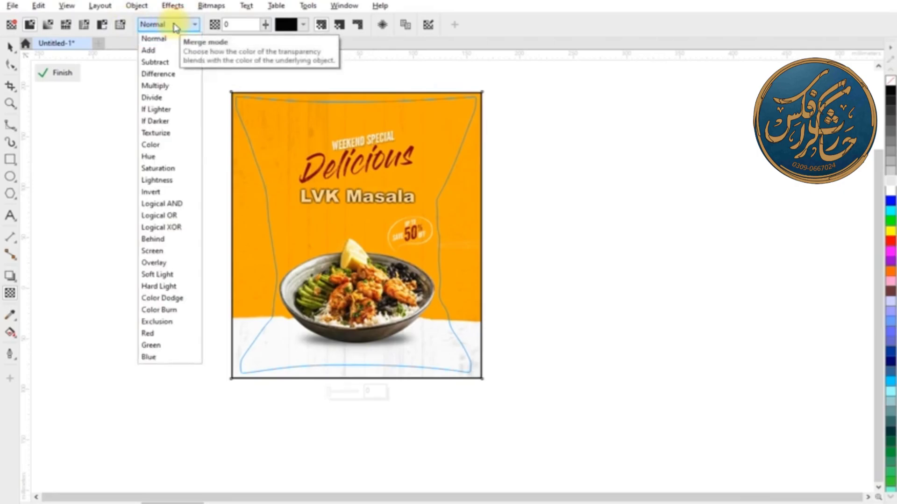
click(163, 86)
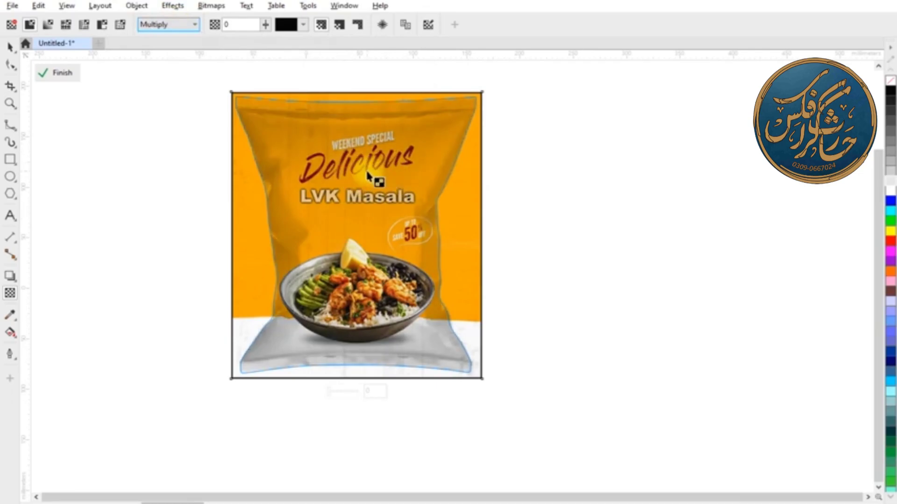
Step: Select the pouch photo behind the poster, undo its accidental move, and apply a gamma adjustment of 0.51 to it
click(10, 46)
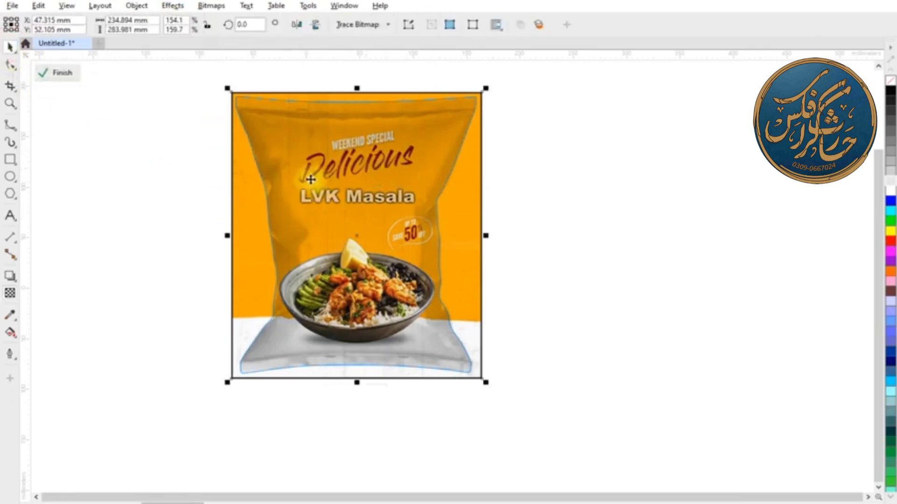
drag(222, 213, 554, 232)
key(ctrl+z)
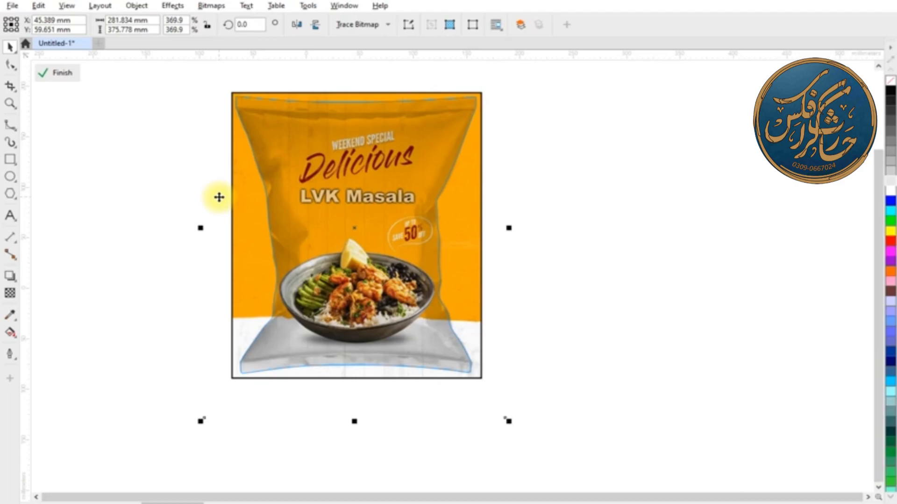
click(179, 8)
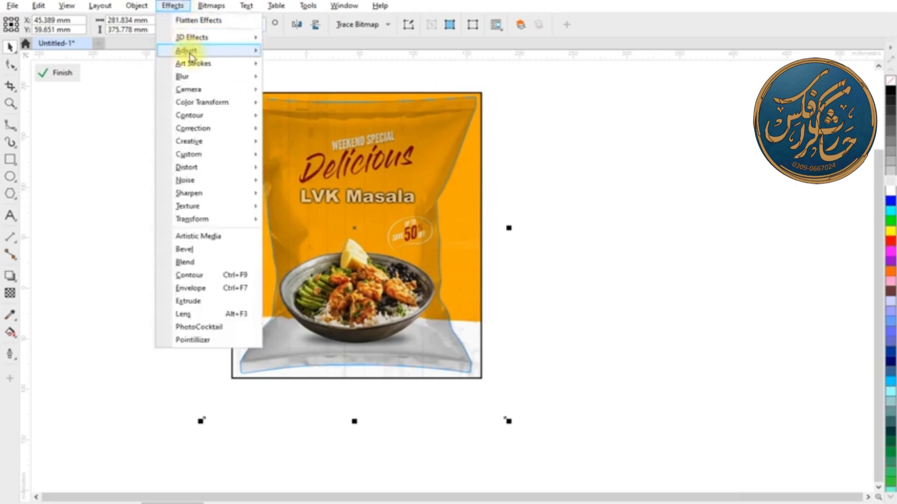
mouse_move(189, 52)
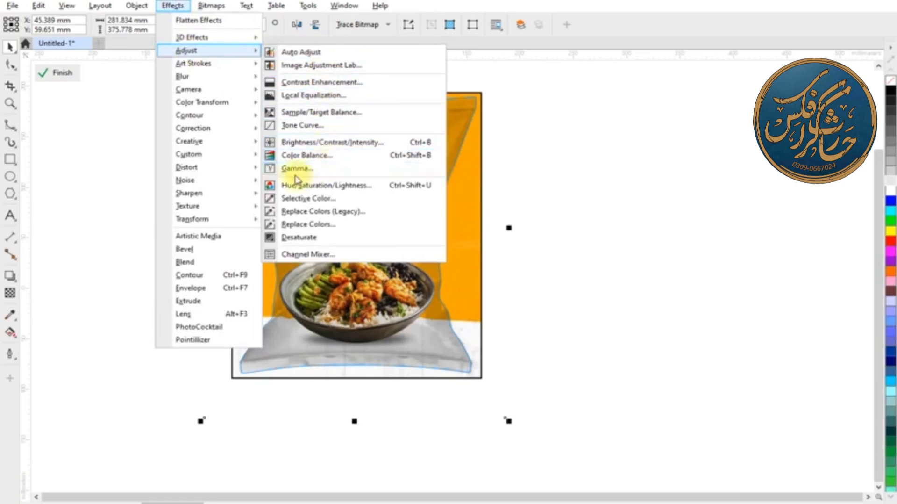
click(336, 173)
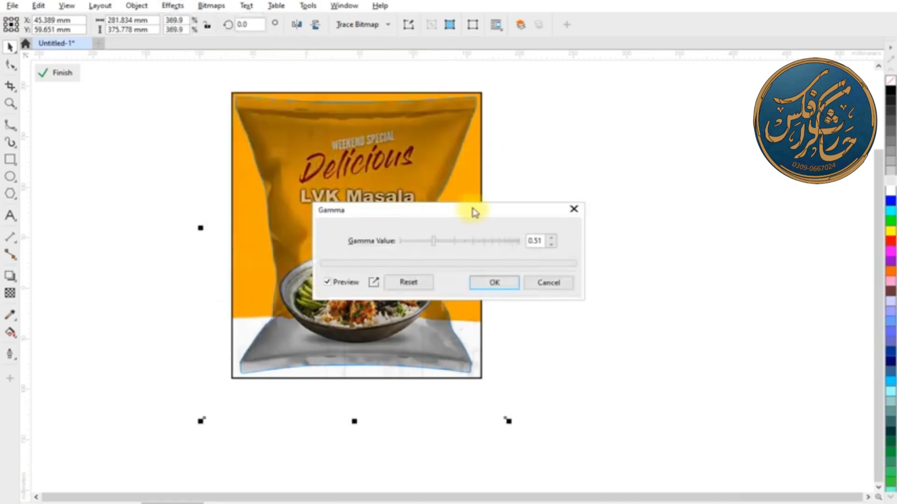
drag(475, 209, 667, 90)
click(603, 164)
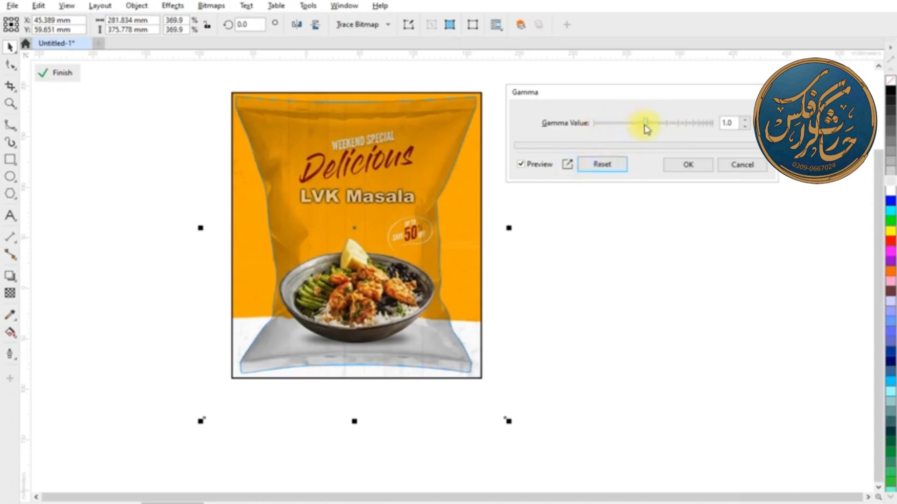
drag(638, 126, 636, 125)
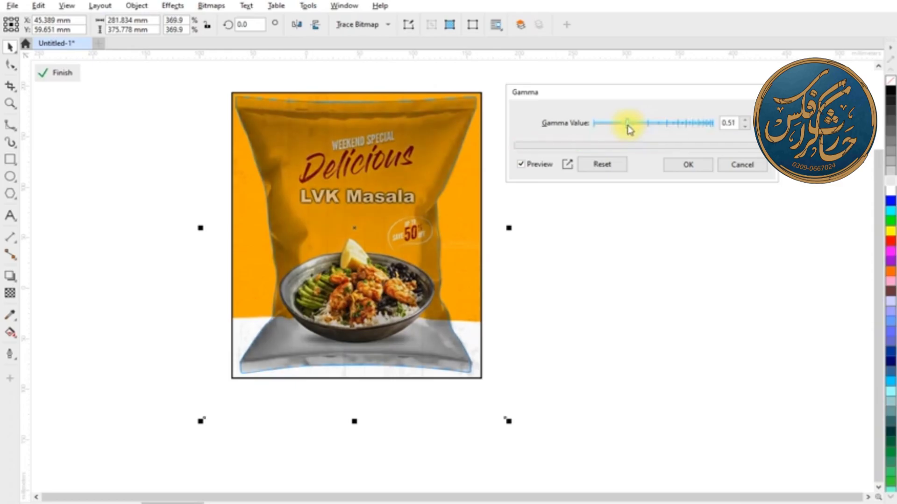
click(685, 166)
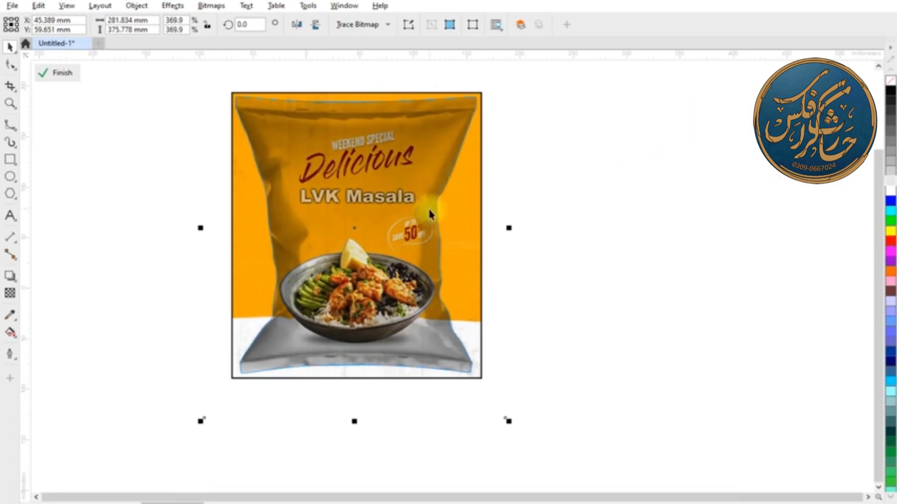
scroll(355, 205, up, 2)
scroll(363, 203, down, 2)
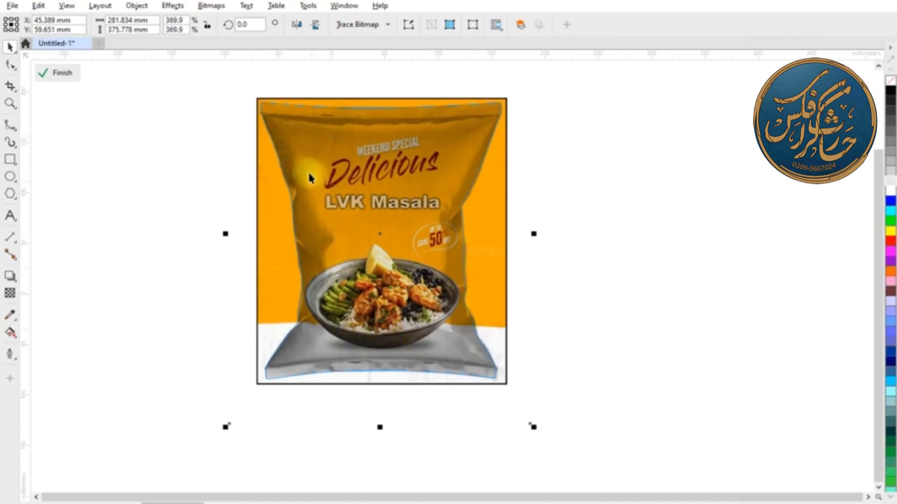
Step: Set the pouch photo's brightness to 15, contrast to 10 and intensity to -5, and finish editing the PowerClip
click(177, 6)
mouse_move(195, 53)
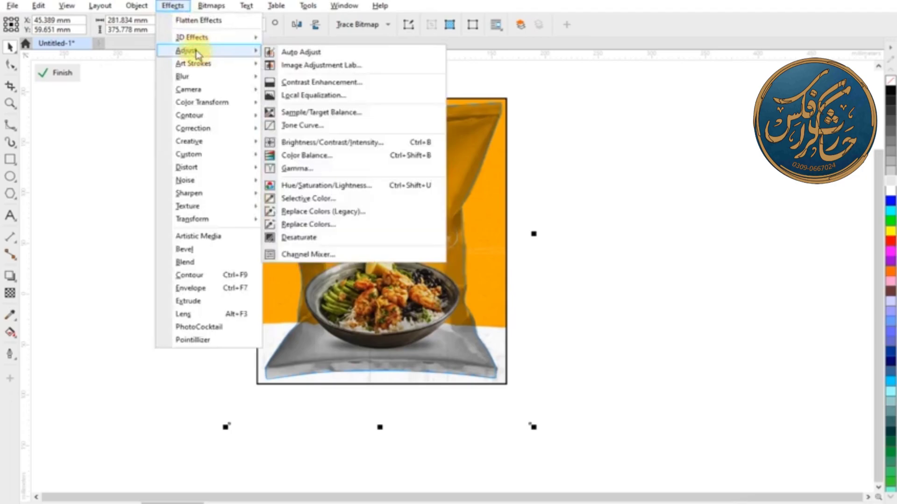
click(354, 147)
drag(448, 194, 605, 113)
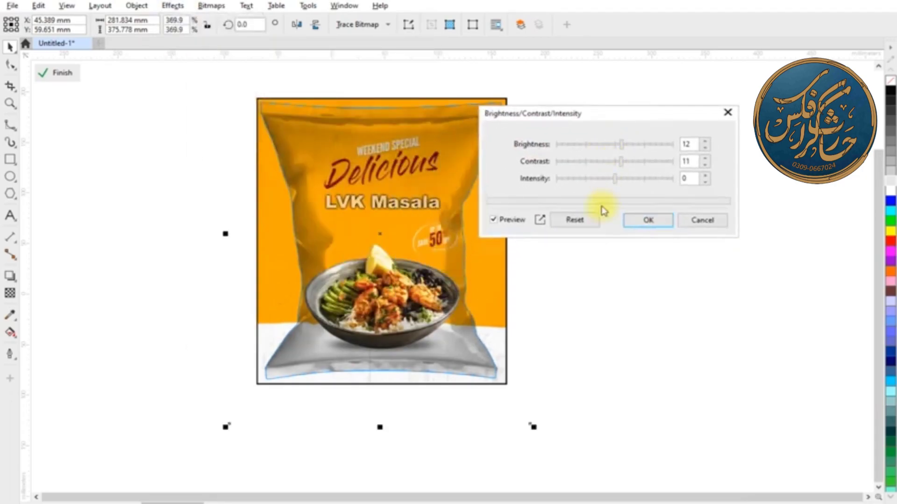
click(580, 221)
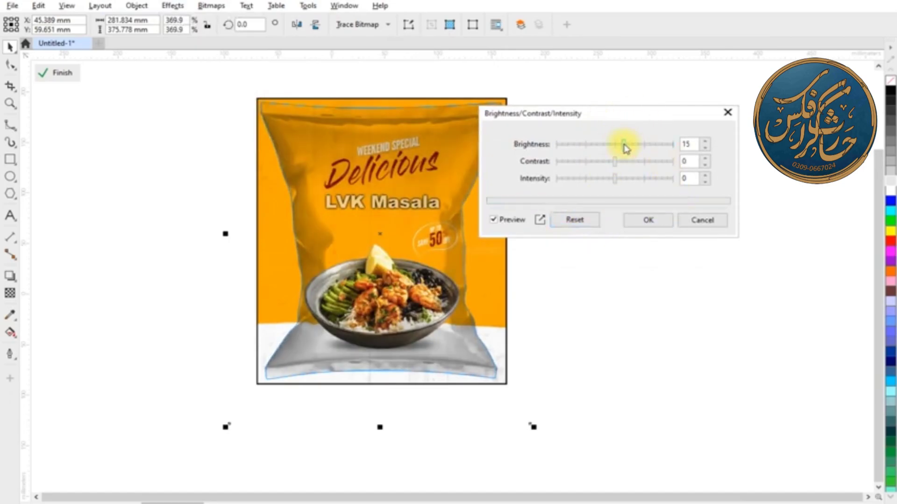
drag(622, 165, 622, 165)
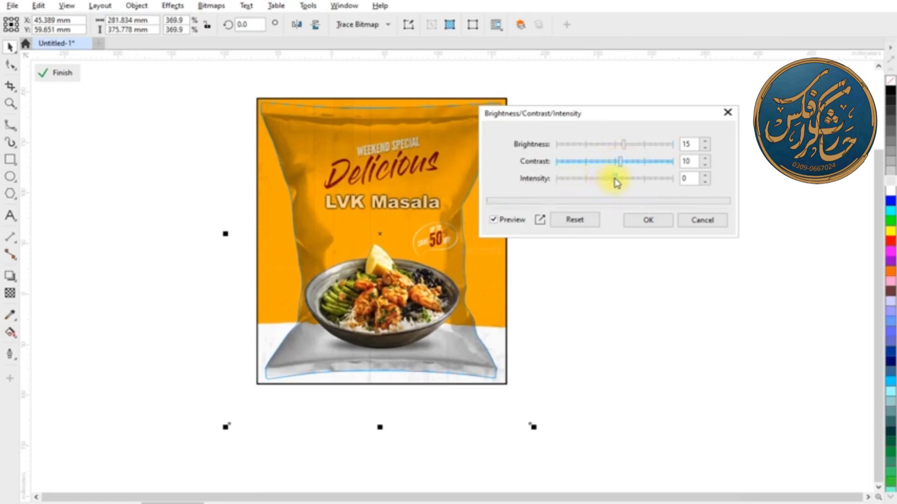
drag(607, 180, 611, 180)
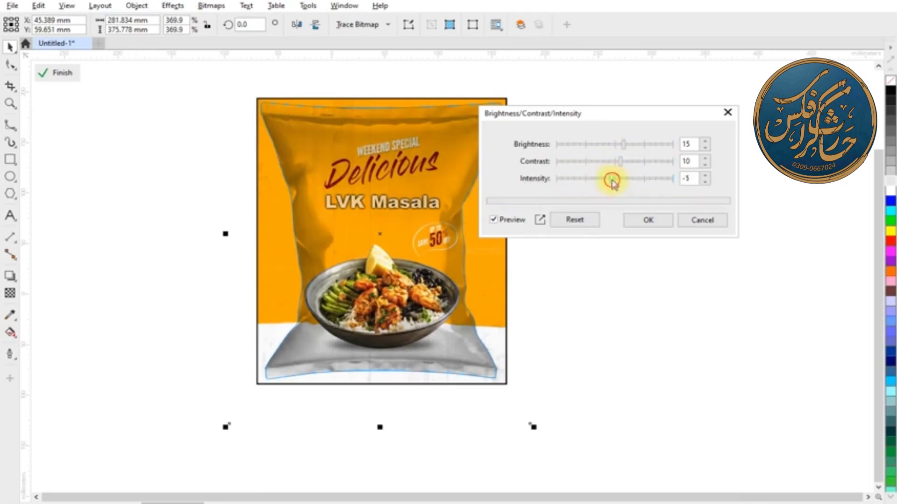
click(645, 221)
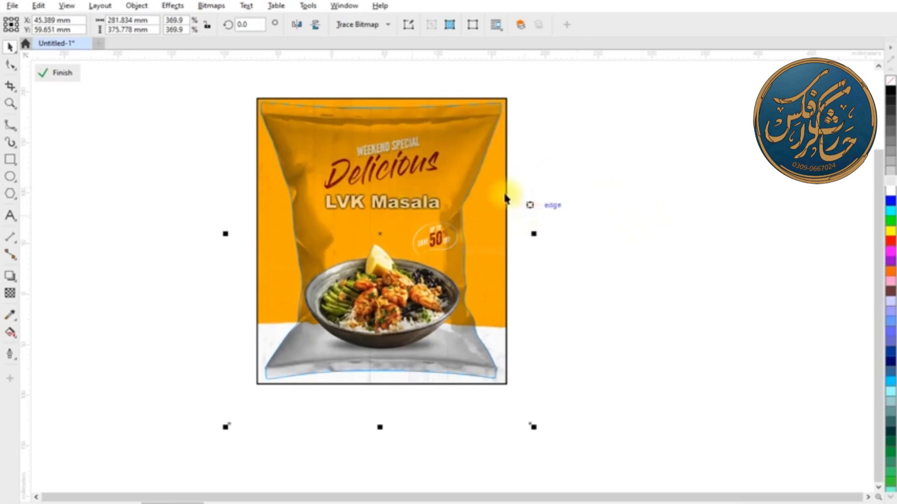
ctrl+click(610, 189)
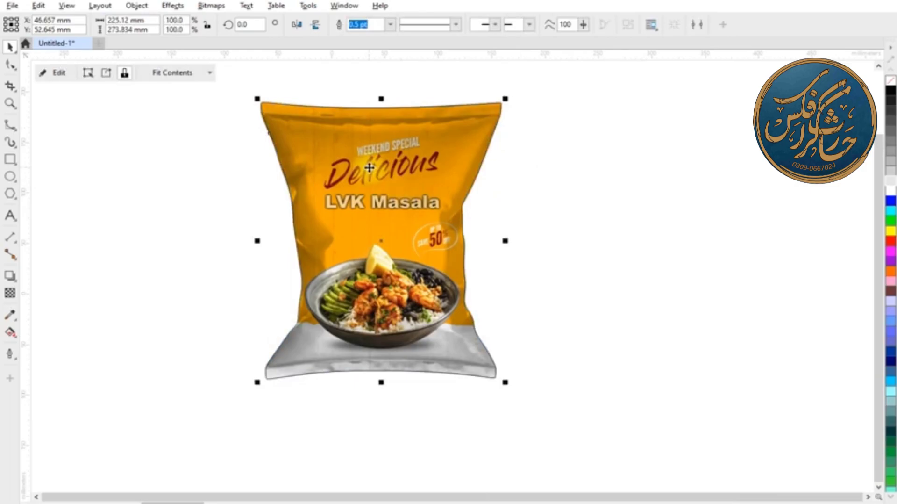
Step: Remove the outline from the pouch shape and deselect it
scroll(369, 163, up, 3)
scroll(411, 159, down, 2)
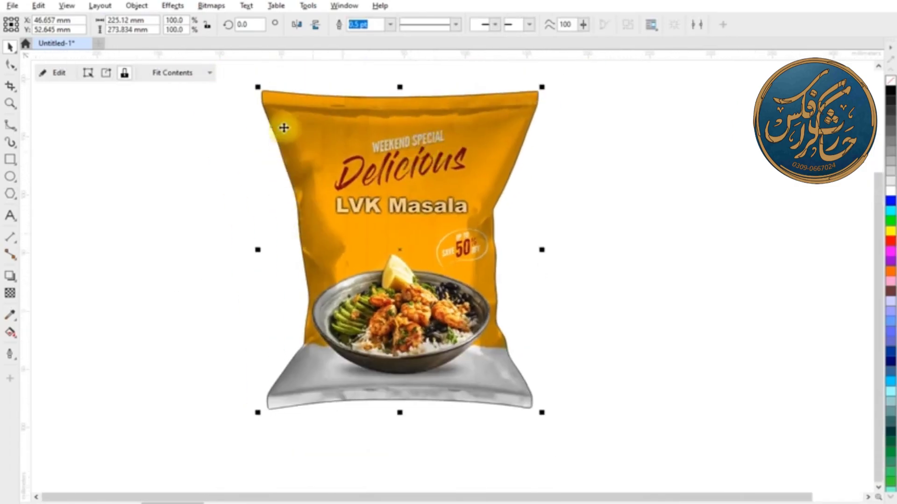
right_click(890, 85)
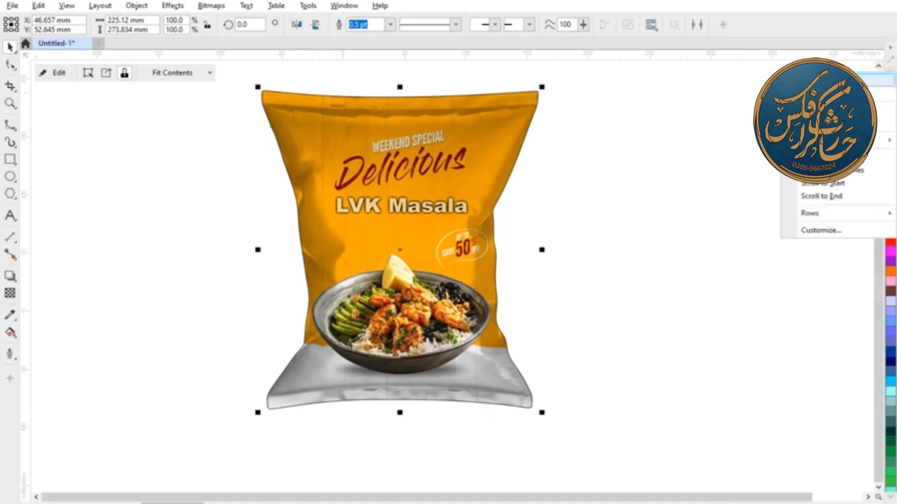
key(Escape)
click(611, 180)
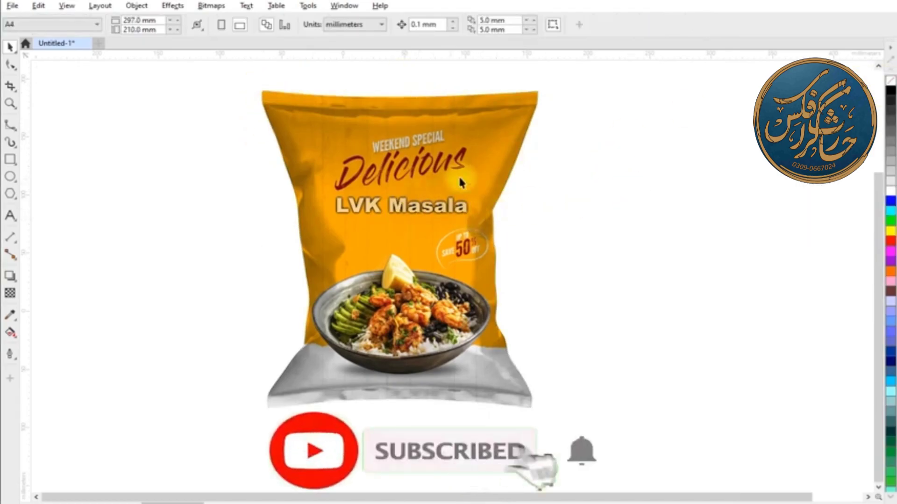
Step: Import the flat poster image at about 173 x 202 mm and place it beside the finished pouch for comparison
scroll(444, 182, down, 2)
scroll(381, 192, up, 2)
right_click(181, 169)
key(Escape)
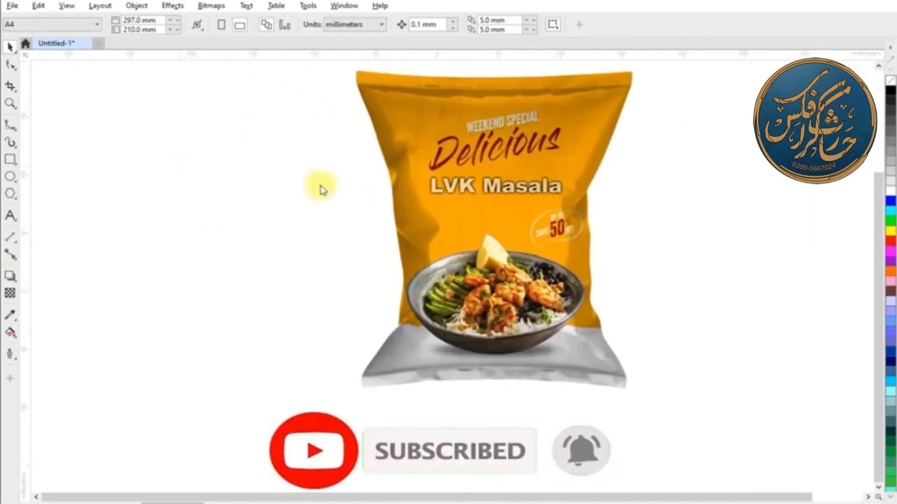
key(ctrl+i)
double_click(322, 321)
drag(110, 92, 312, 327)
drag(234, 210, 198, 186)
scroll(277, 220, down, 2)
drag(277, 220, 296, 204)
scroll(467, 187, up, 2)
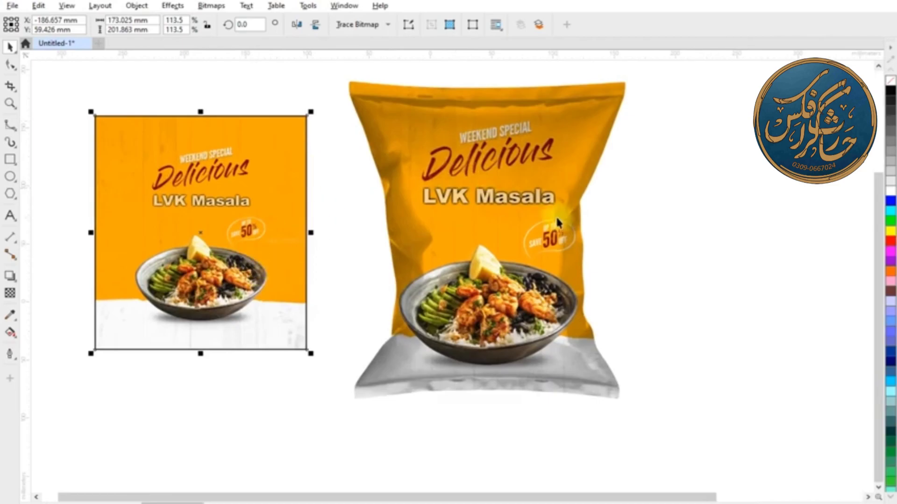